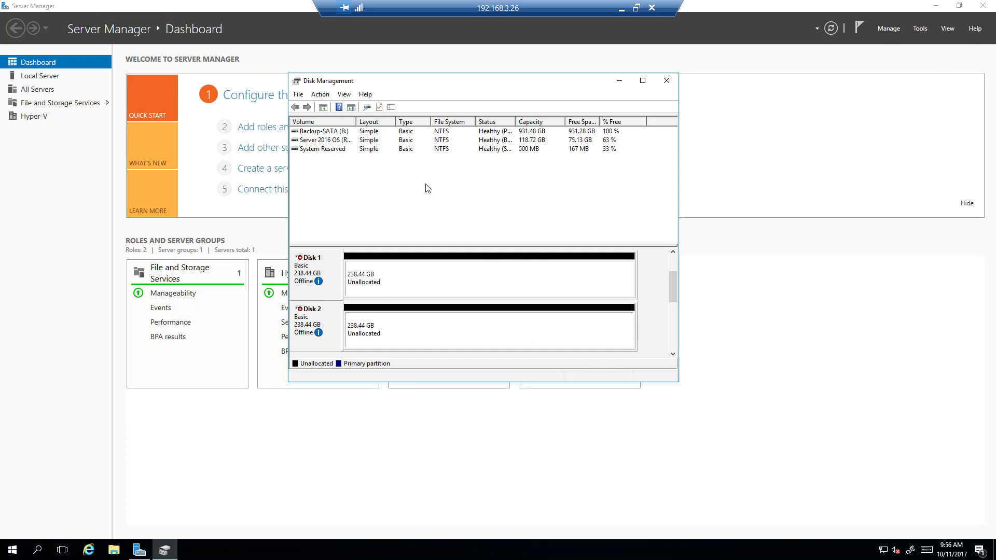
Close the Disk Management window so only the Server Manager dashboard remains
left_click(667, 81)
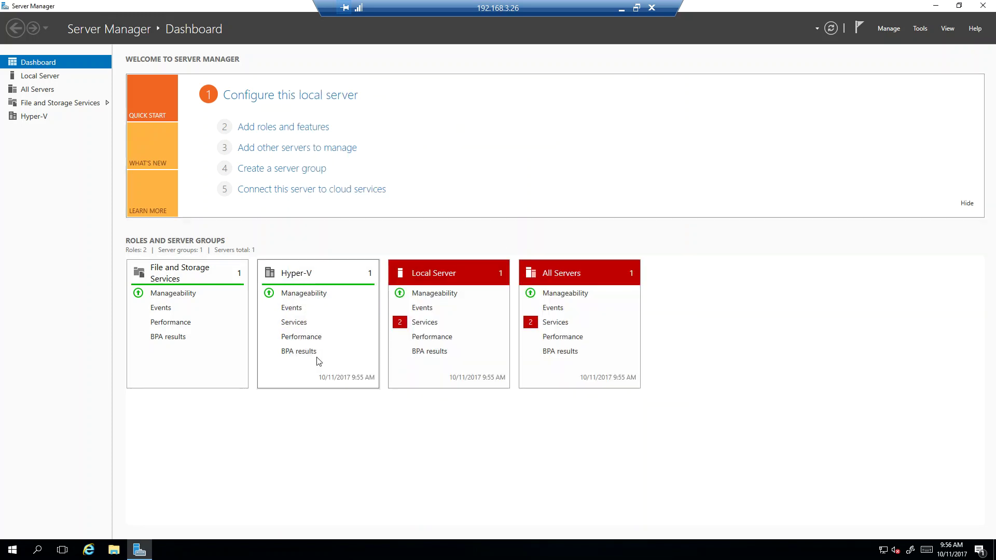
left_click(38, 550)
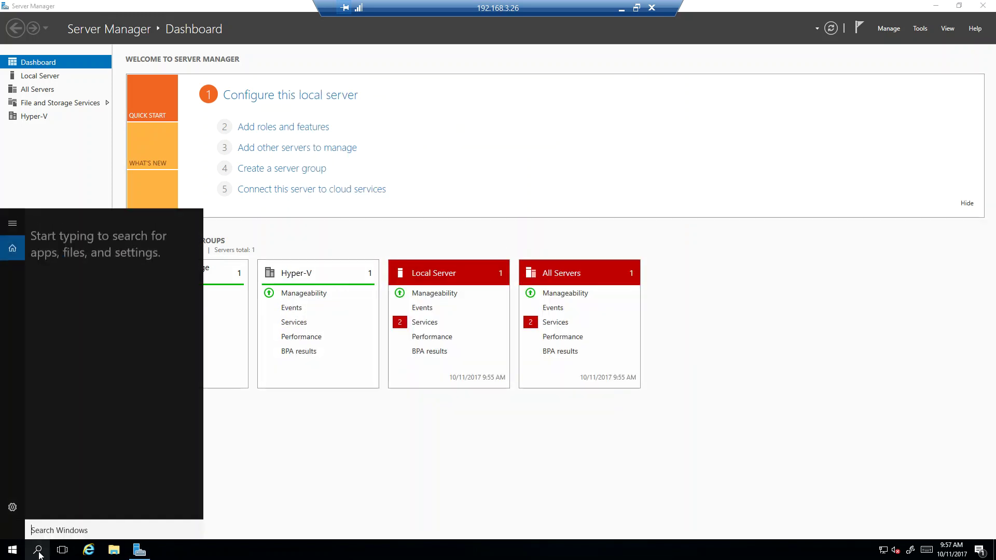
type("disk")
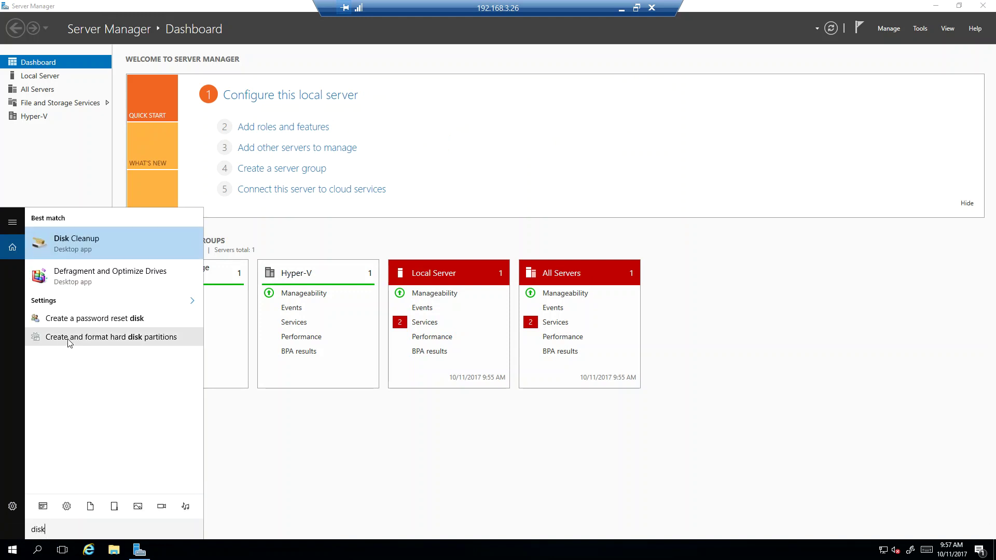
right_click(11, 553)
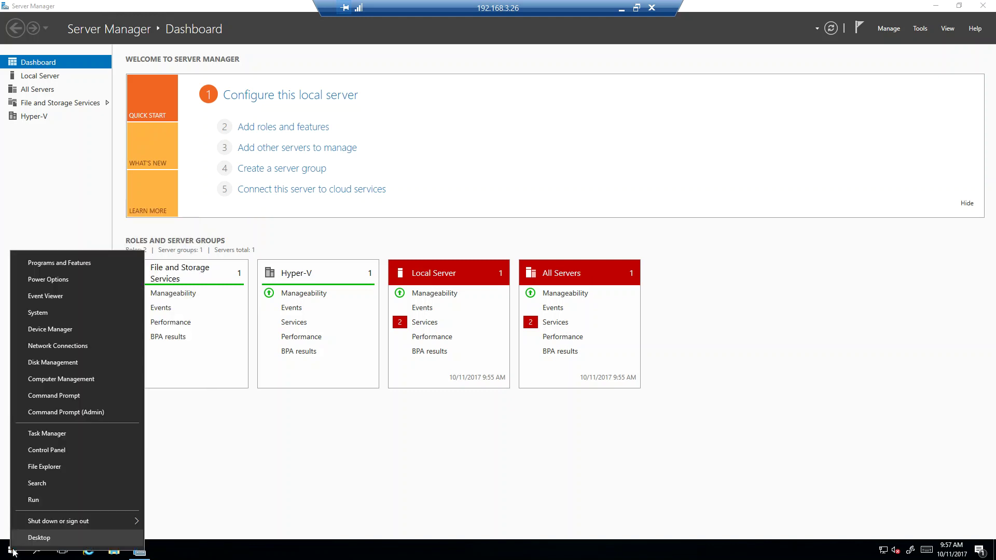
left_click(446, 178)
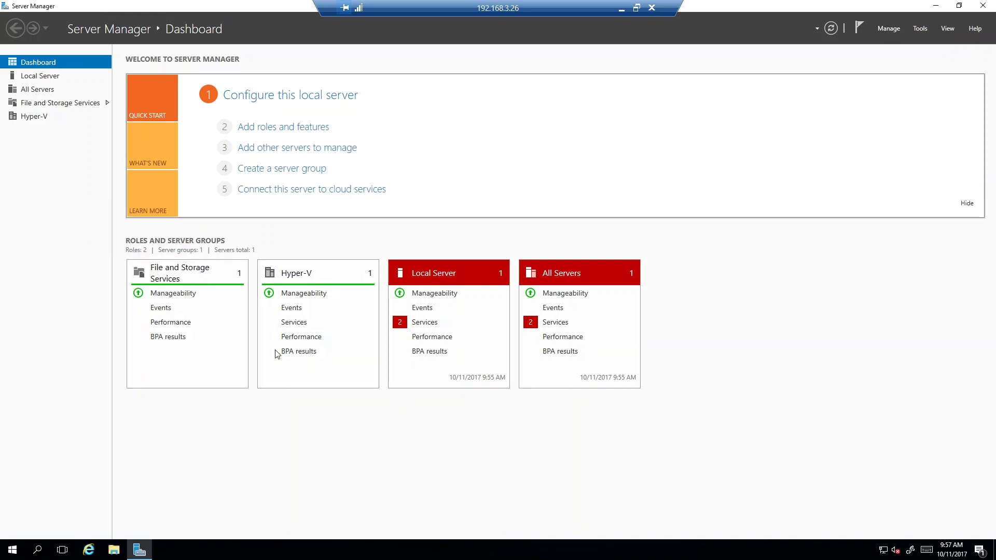
left_click(12, 551)
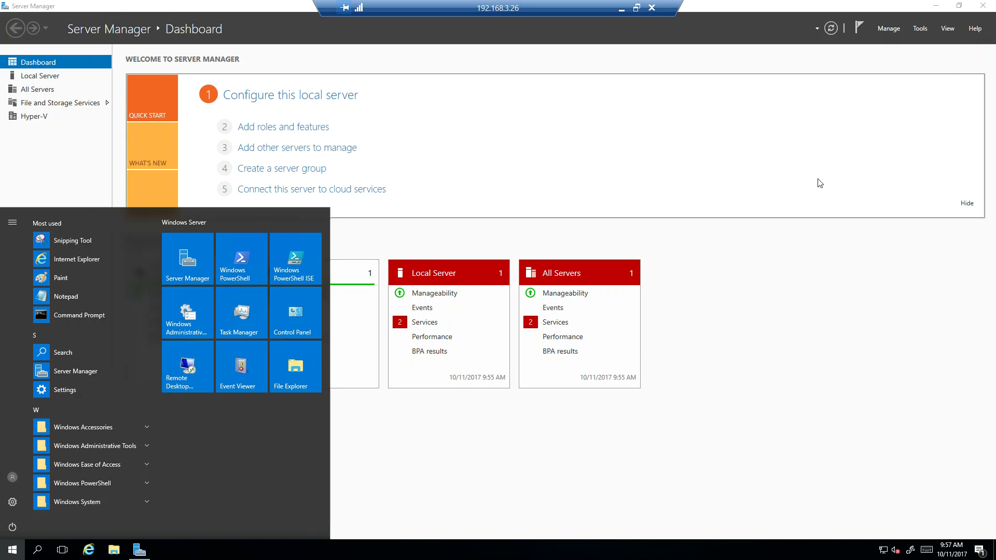
left_click(764, 292)
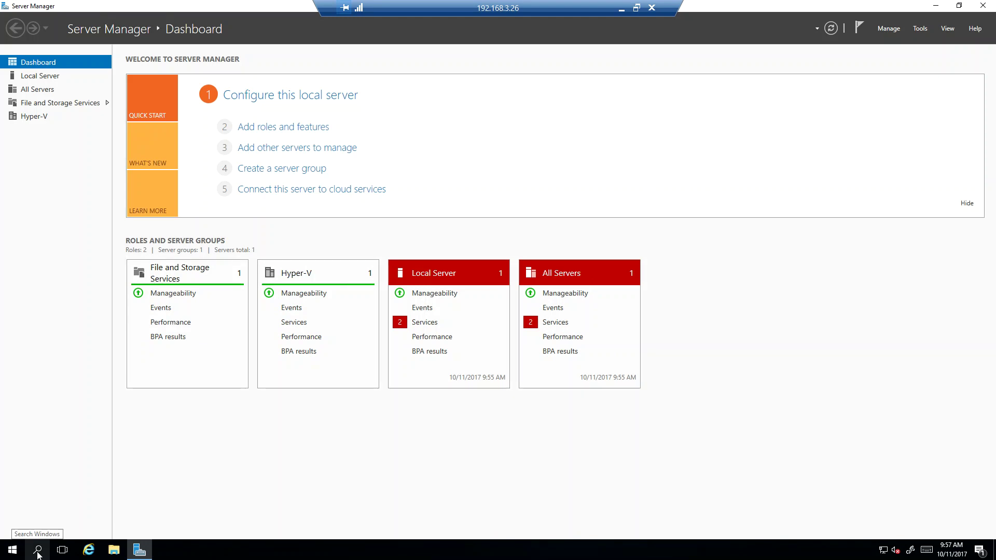
left_click(38, 553)
type("do")
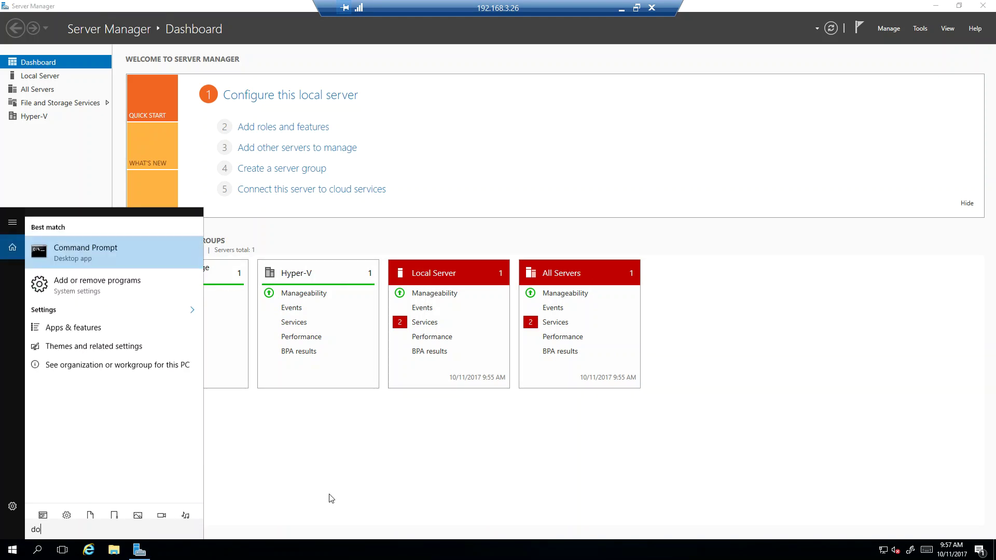
type("sk")
key("BackSpace")
key("BackSpace")
key("BackSpace")
type("i")
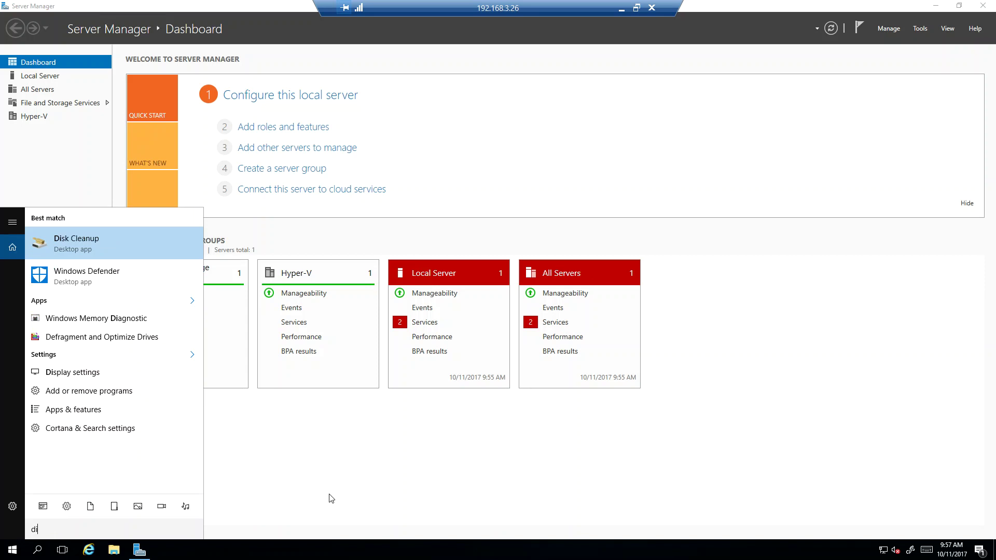
type("sk")
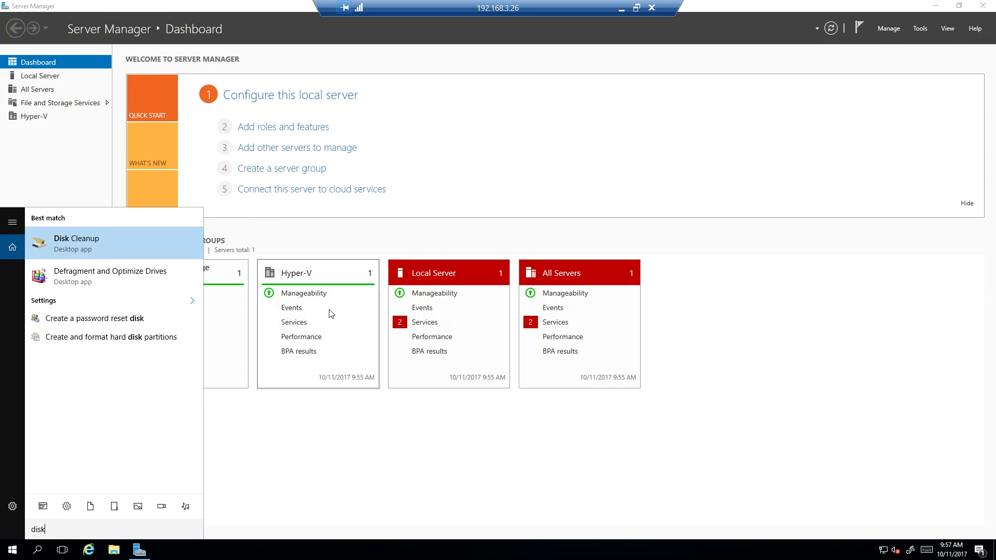
left_click(262, 205)
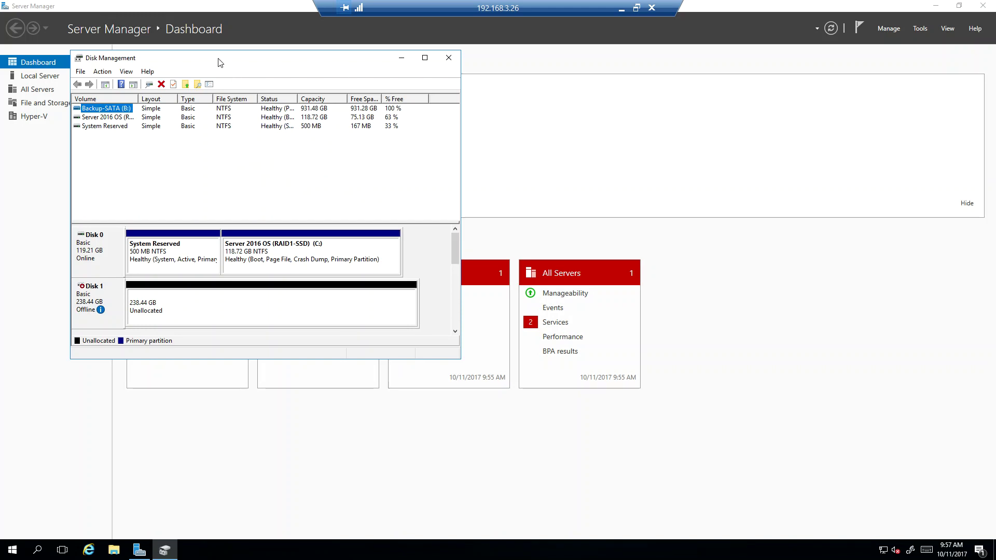
Enlarge the Disk Management window and set the 238.44 GB Disk 1 and Disk 2 online
left_click_drag(218, 59, 457, 84)
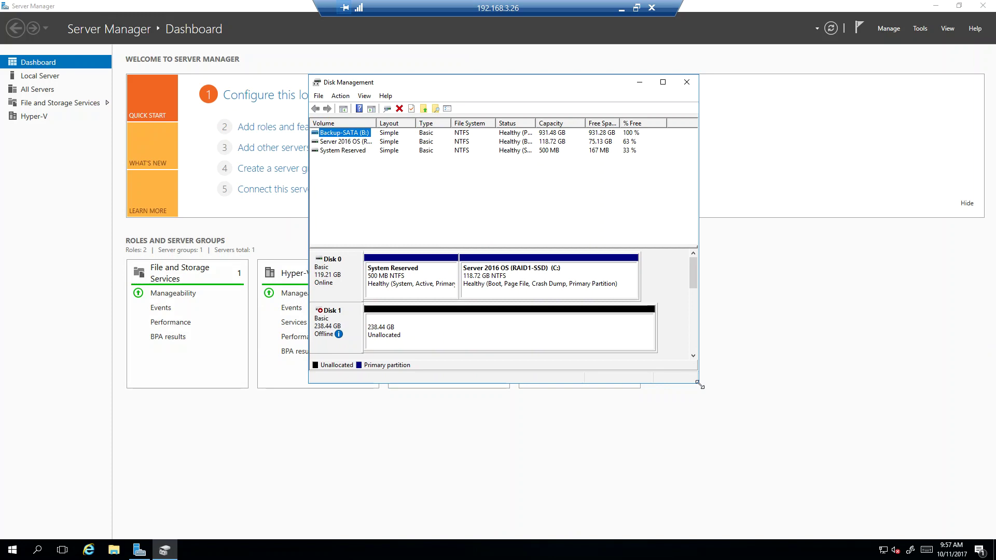
left_click_drag(699, 385, 724, 491)
mouse_move(333, 325)
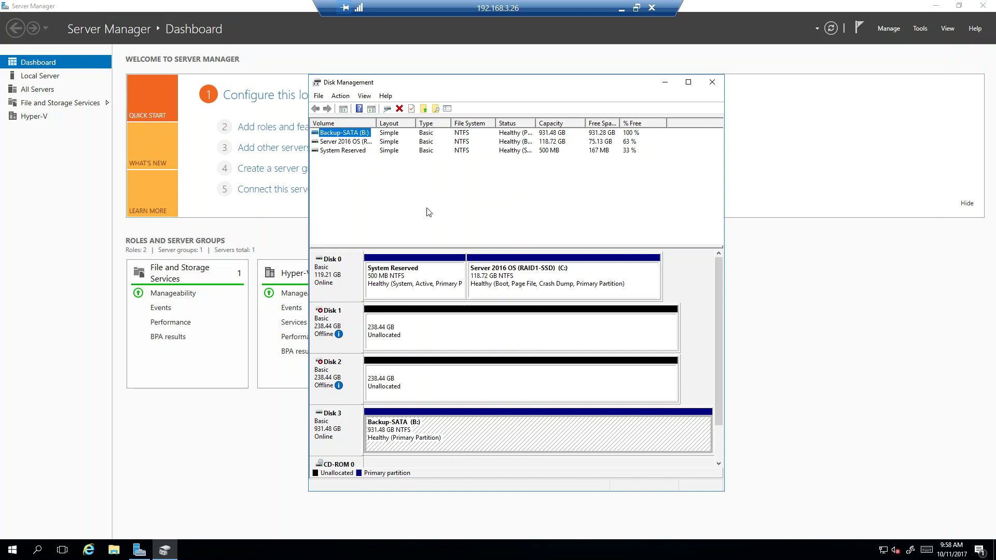
right_click(342, 320)
left_click(368, 324)
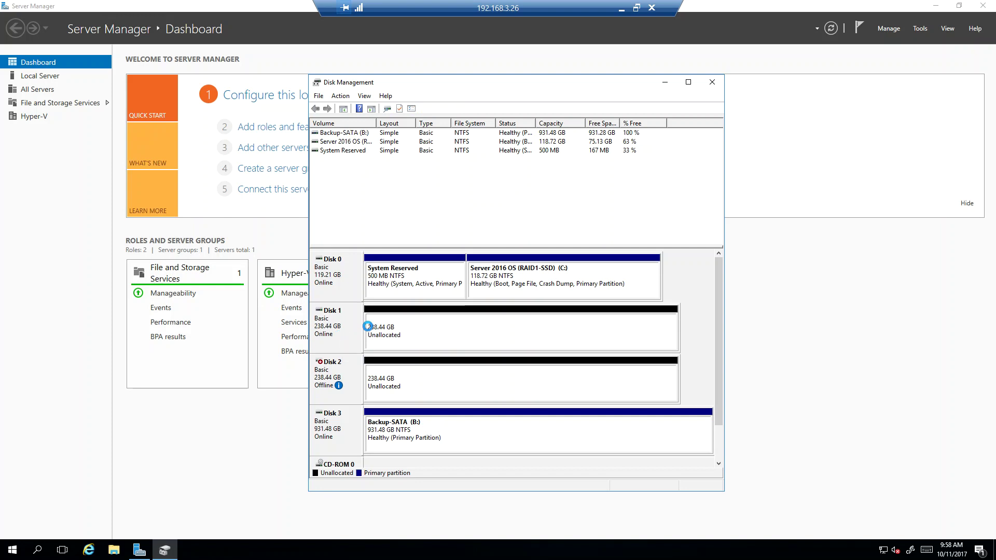
right_click(349, 370)
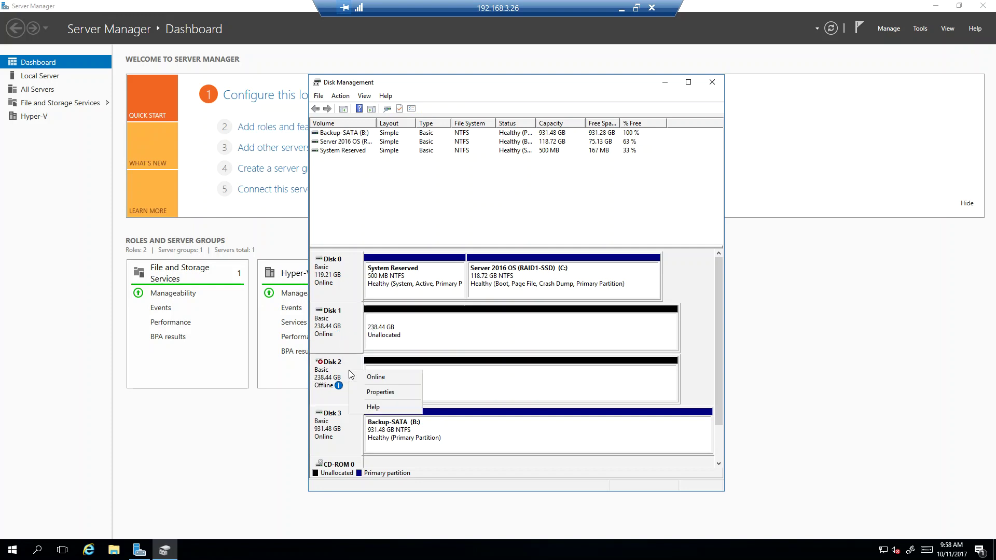
left_click(377, 378)
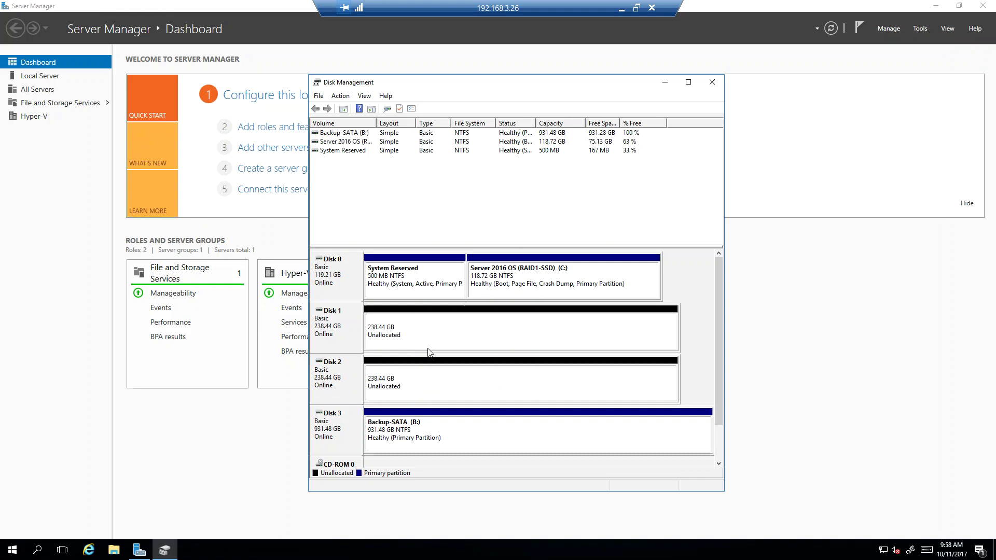
right_click(469, 329)
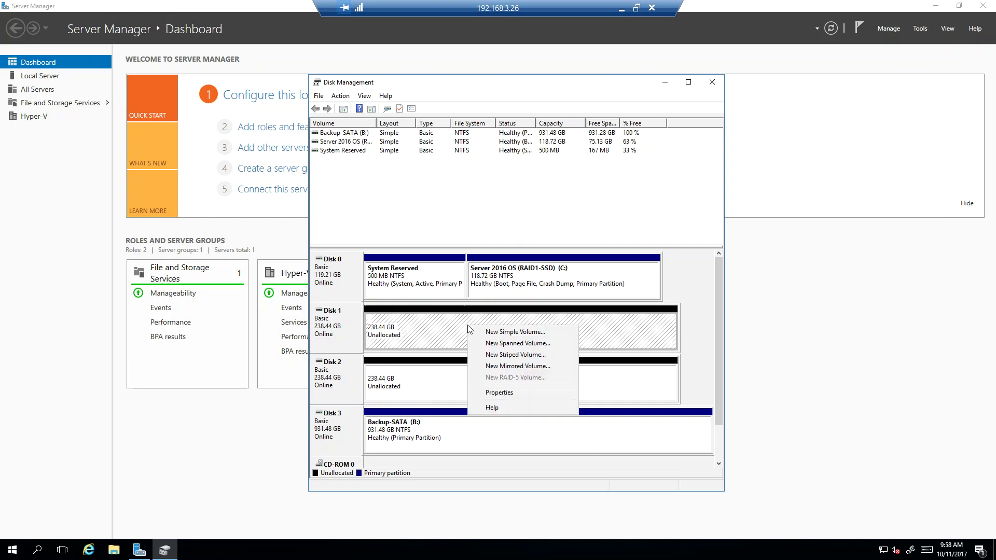
Create a full-size NTFS simple volume on Disk 1 with drive letter V and label VMs01-SSD
left_click(499, 332)
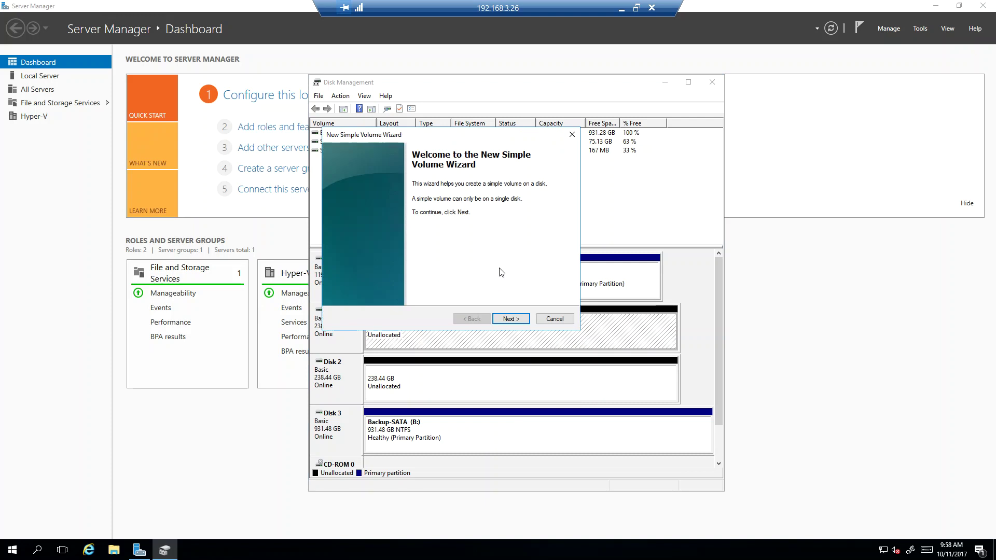
left_click(511, 320)
left_click(511, 319)
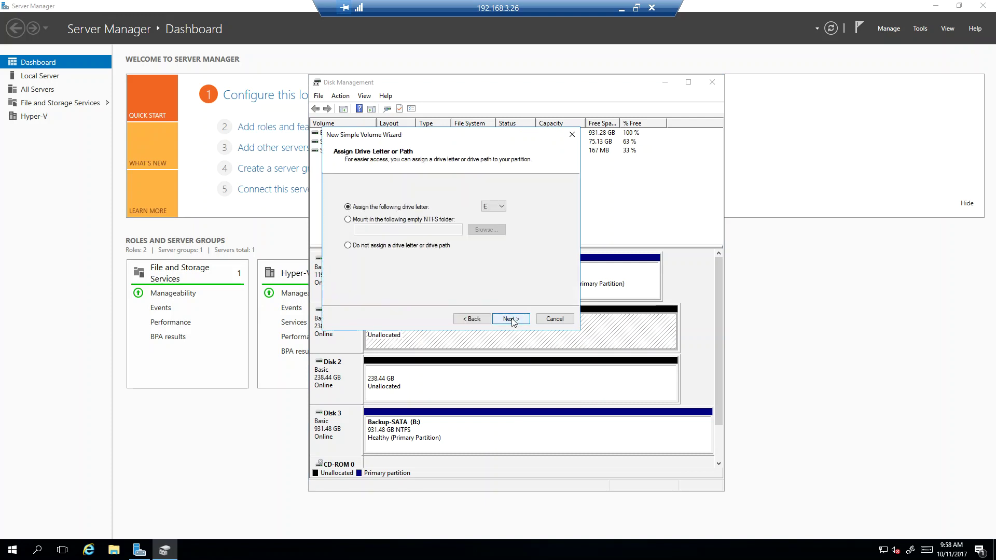
left_click(501, 206)
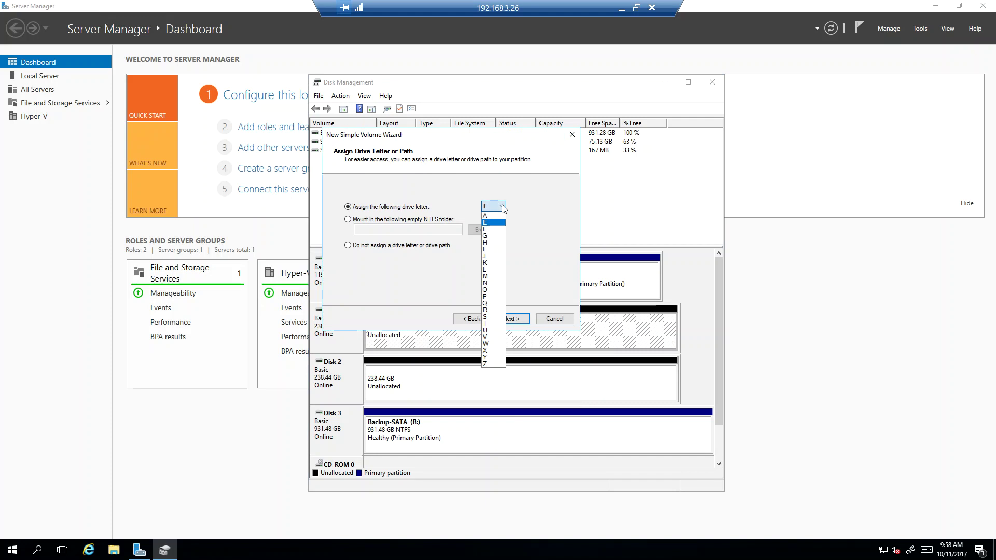
left_click(499, 337)
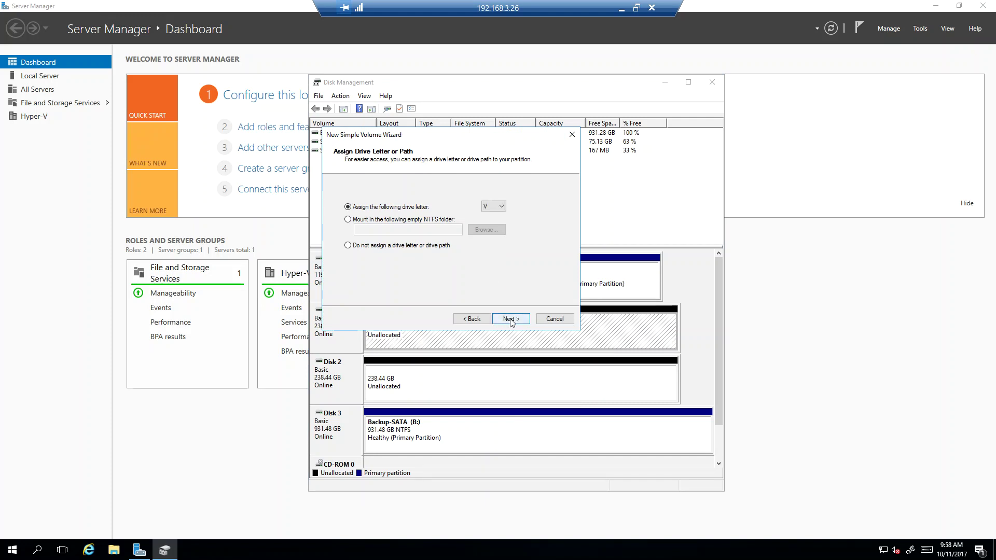
left_click(511, 320)
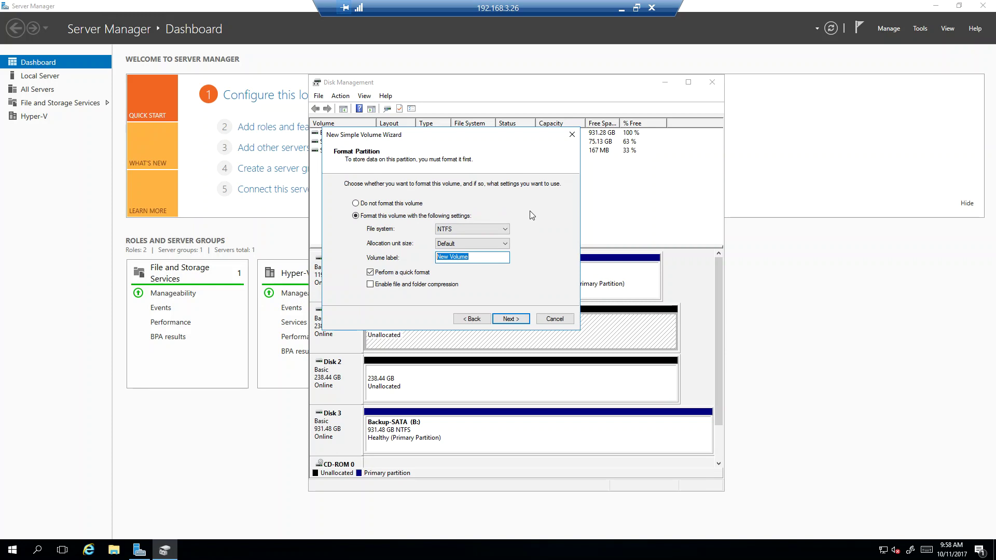
type("VMs01-SSD")
left_click(513, 320)
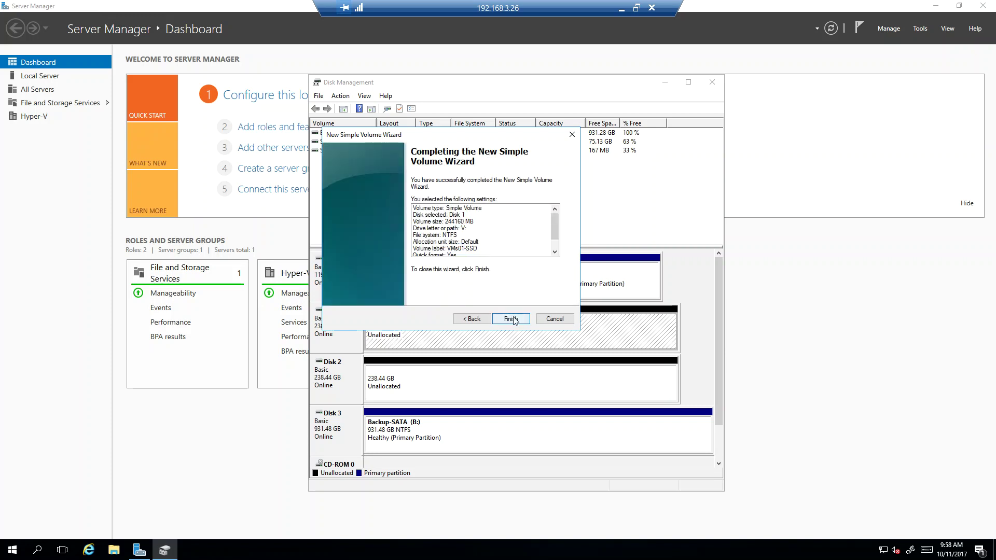
left_click(511, 322)
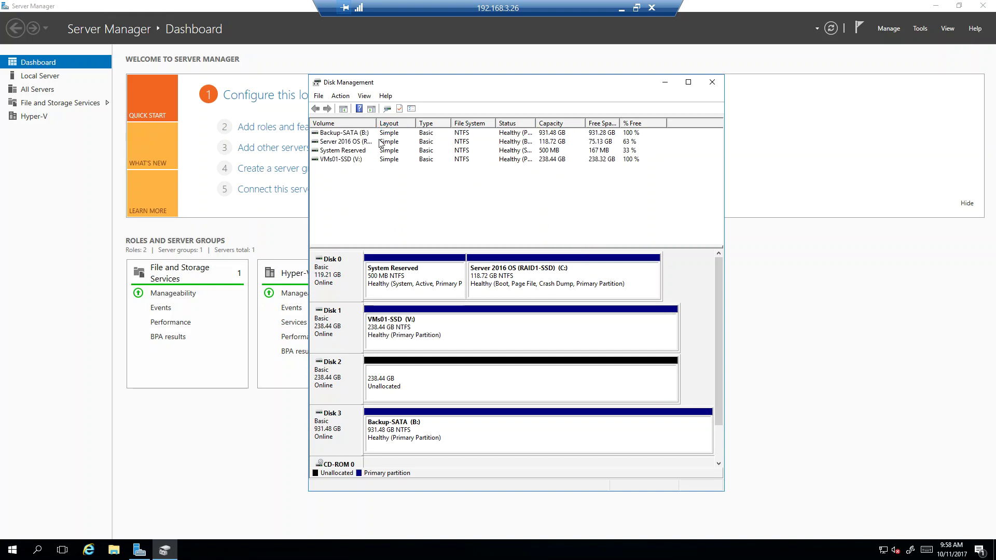
Widen the Volume column to show VMs01-SSD (V:) in full, then bring up Disk 2's unallocated-space options
left_click_drag(376, 122, 428, 122)
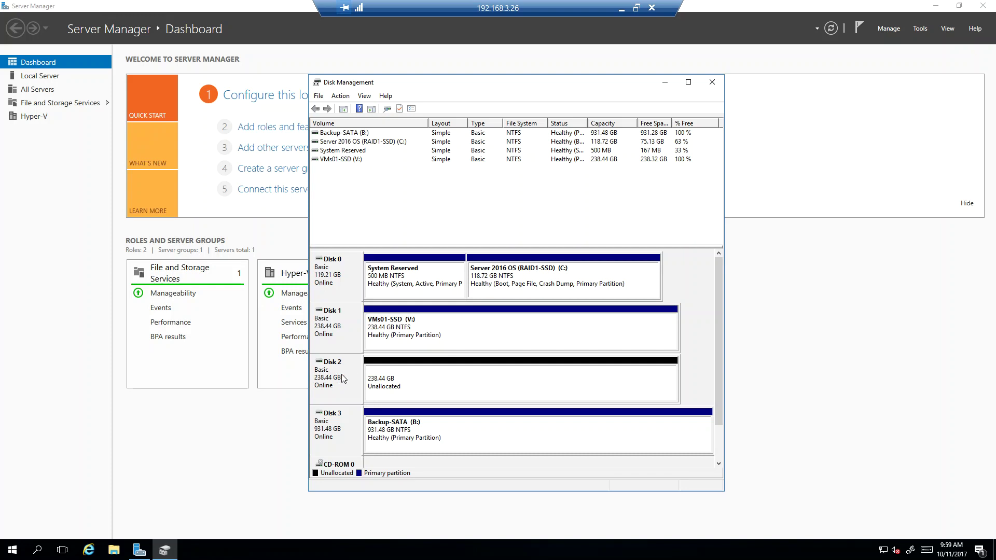
right_click(428, 375)
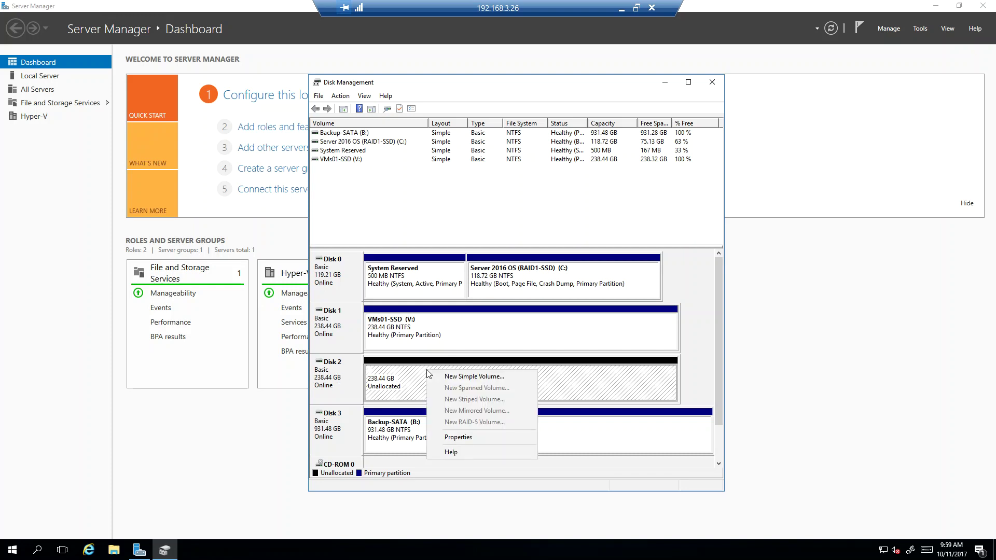
Start a full-size simple volume on Disk 2 and assign it drive letter W
left_click(456, 379)
left_click(516, 318)
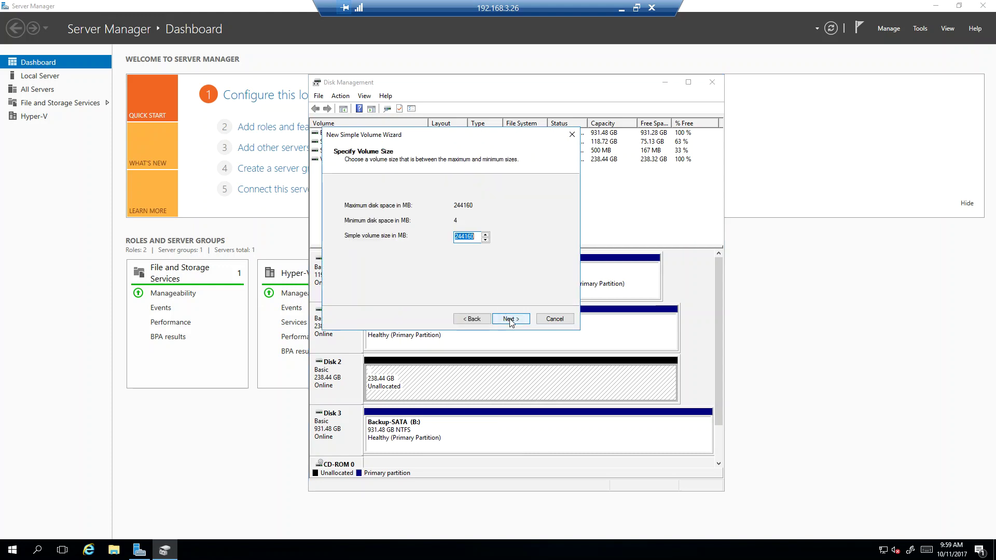
left_click(518, 319)
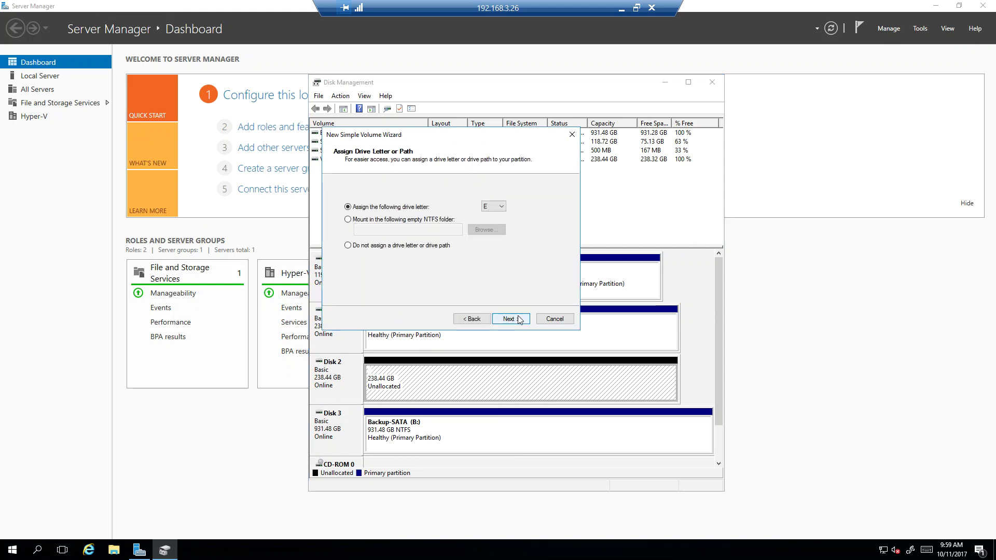
left_click(502, 206)
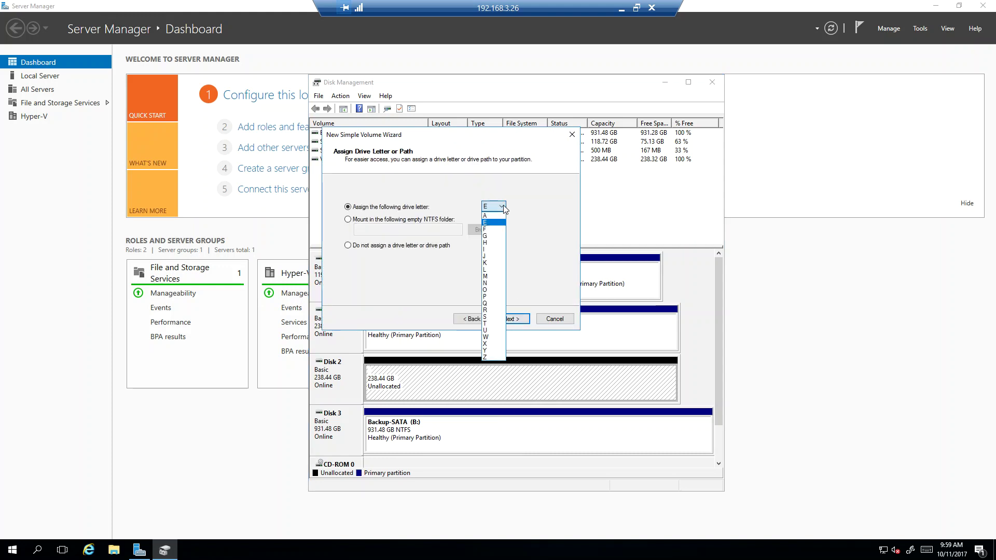
left_click(493, 338)
Label the volume VMs02-SSD with NTFS quick format and finish the wizard
left_click(508, 320)
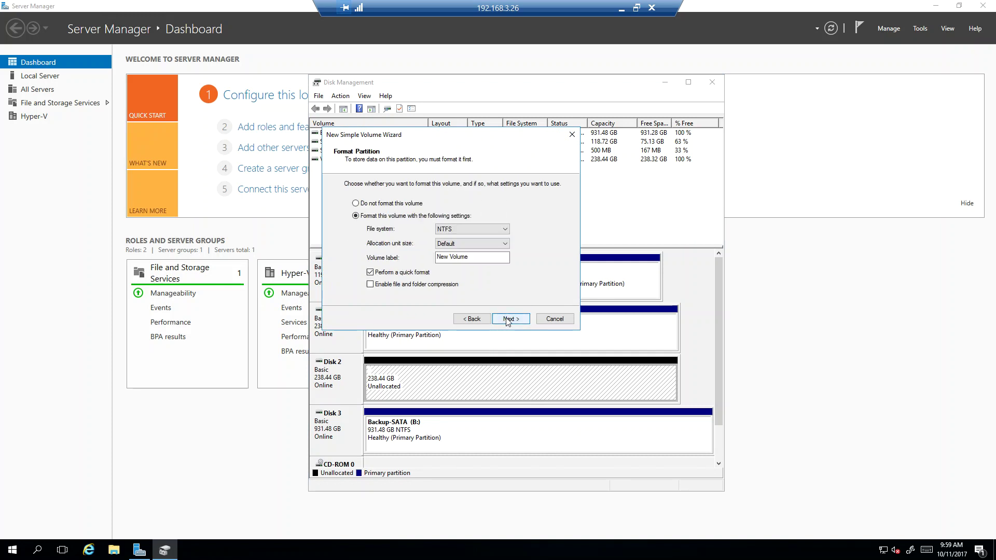
left_click(467, 258)
left_click_drag(472, 258, 427, 257)
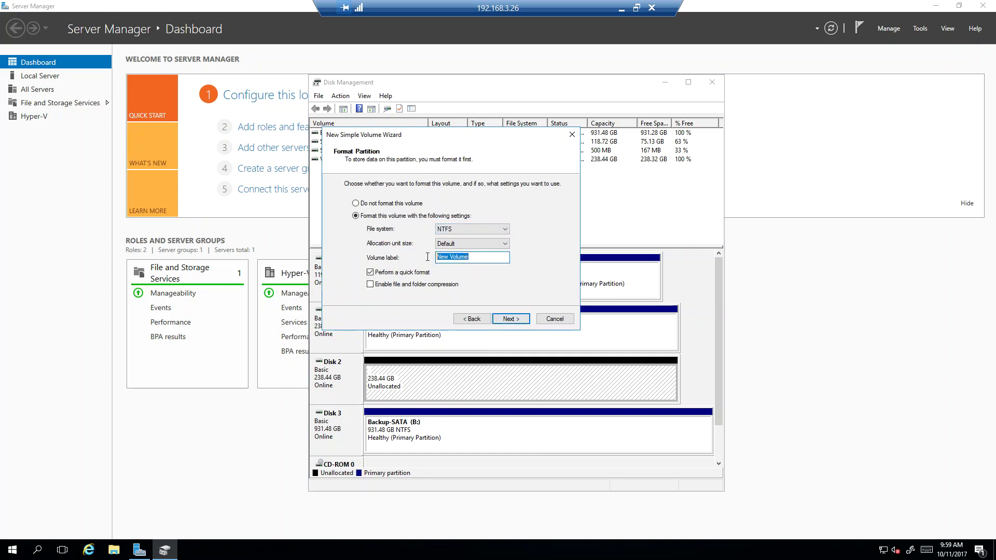
type("VMs-0")
left_click_drag(439, 136, 491, 201)
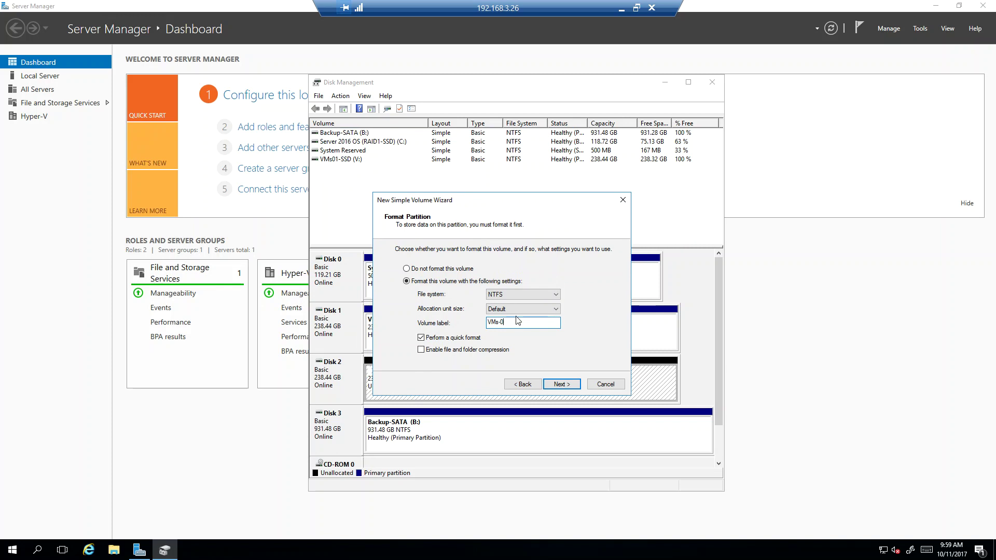
type("02")
left_click(564, 389)
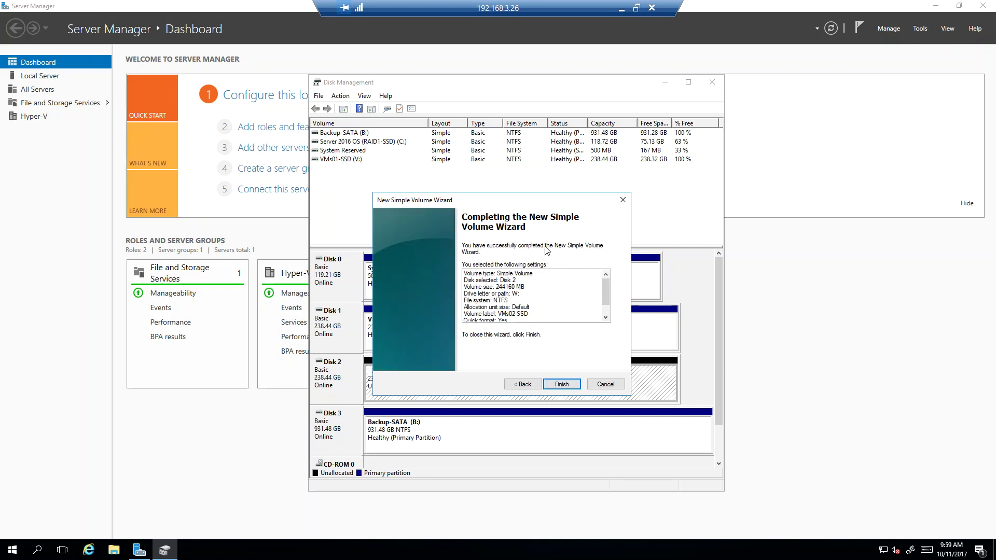
left_click(561, 385)
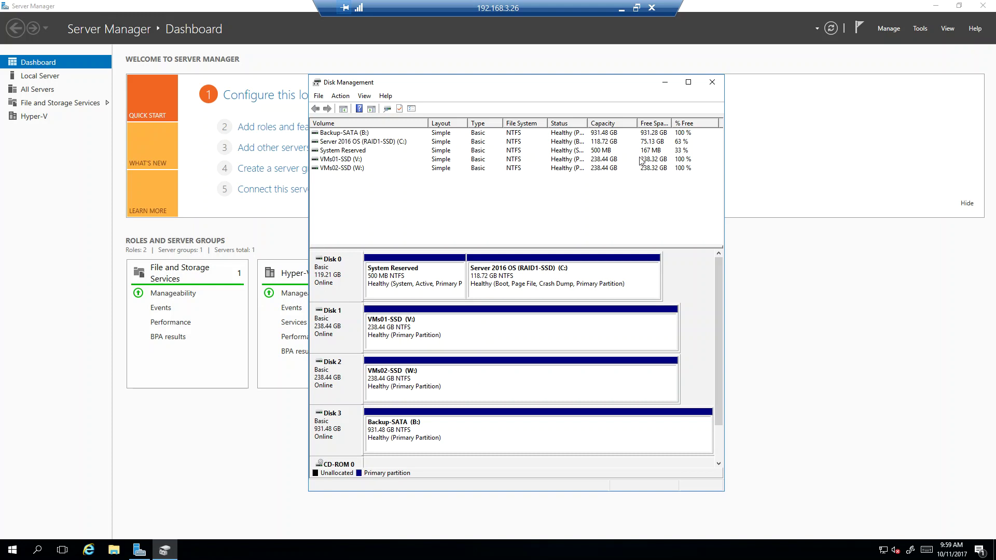
Close Disk Management and browse the W: and V: drives in File Explorer, confirming VMs01-SSD (V:) is empty
left_click(711, 83)
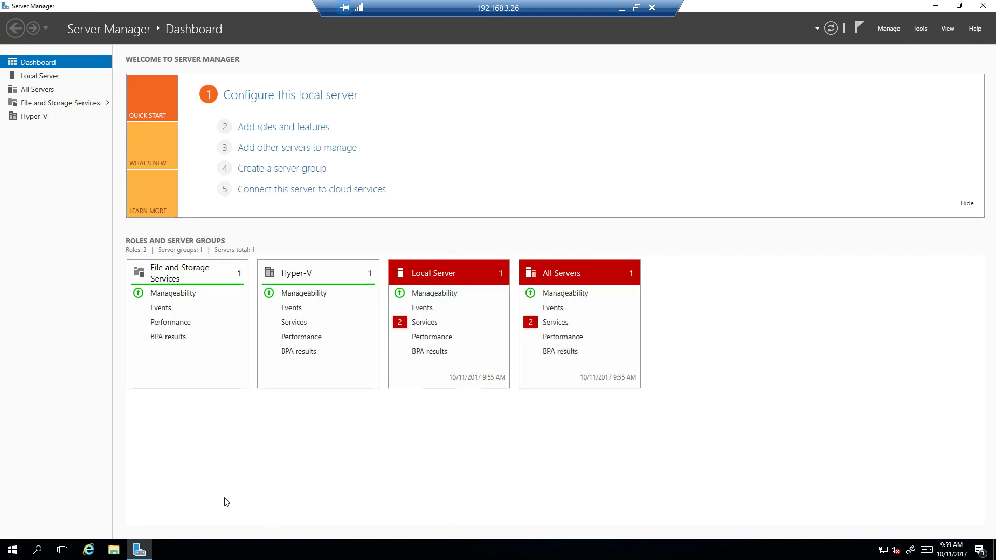
left_click(114, 551)
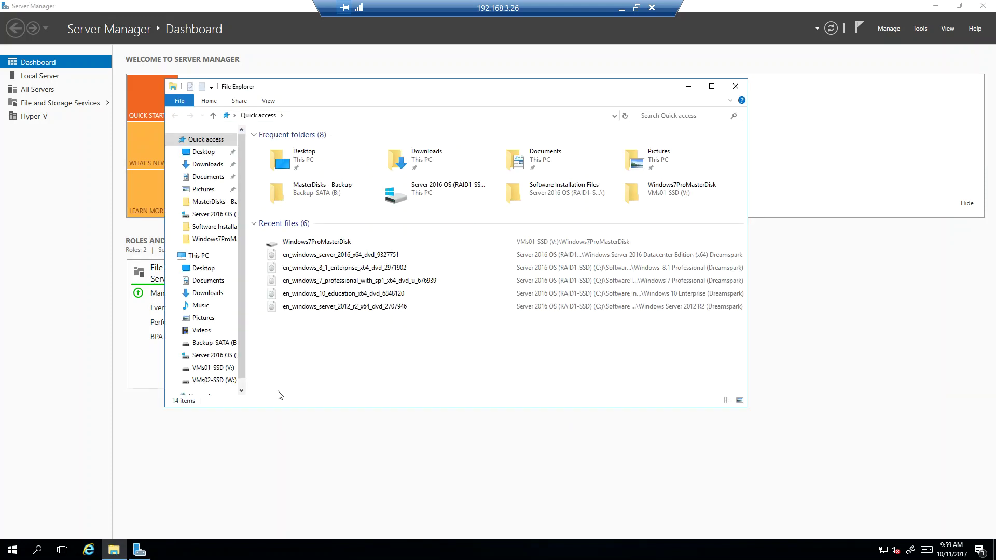
left_click(217, 380)
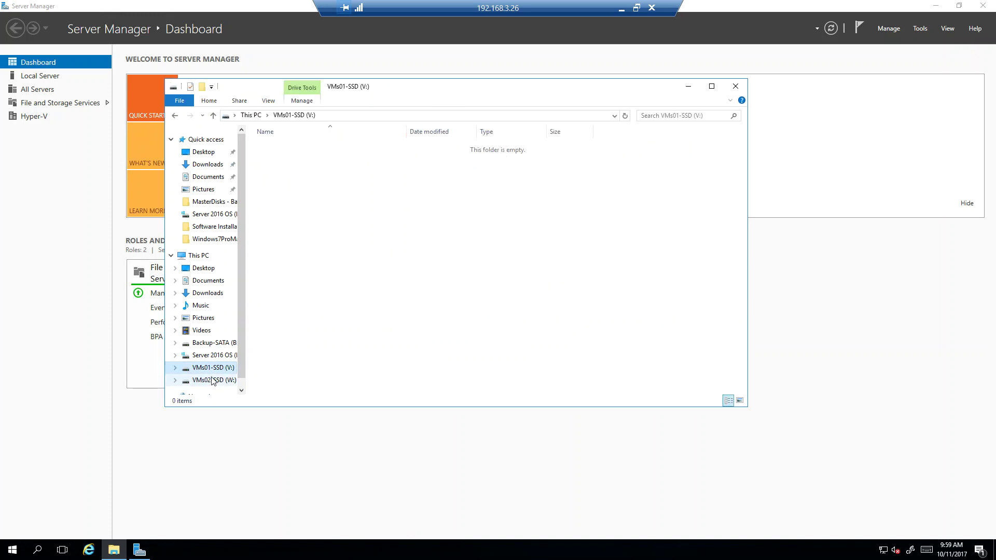
left_click(211, 368)
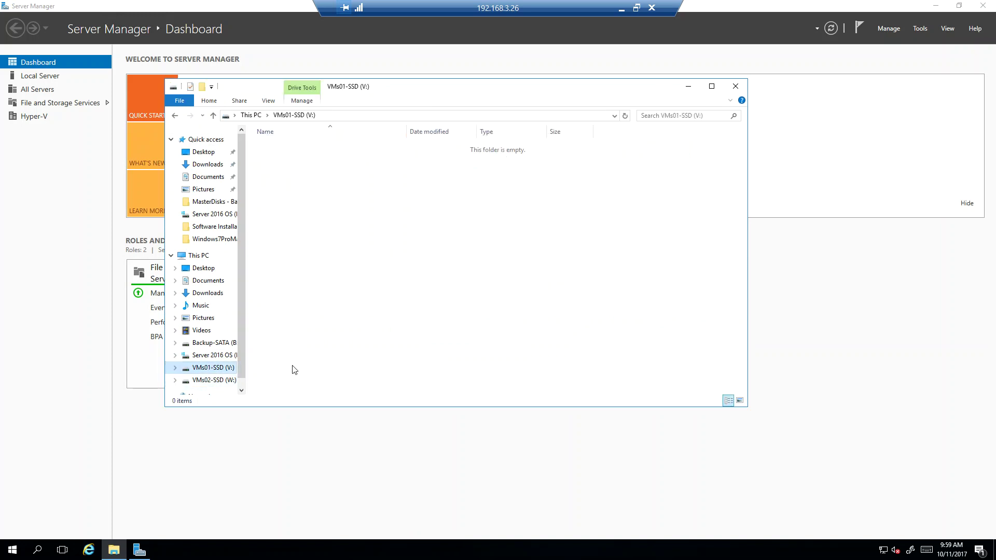